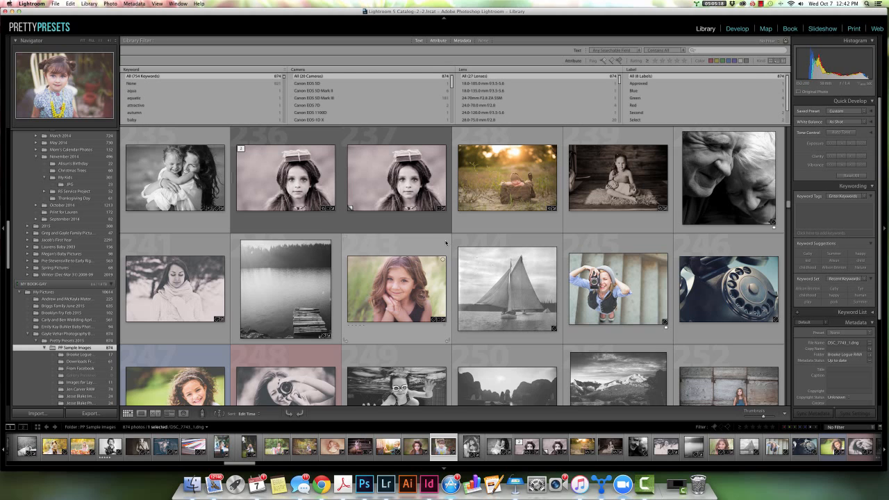
- Start a photo import from the NIKON D610 memory card and show only new photos
{"action": "left_click", "coordinate": [50, 415]}
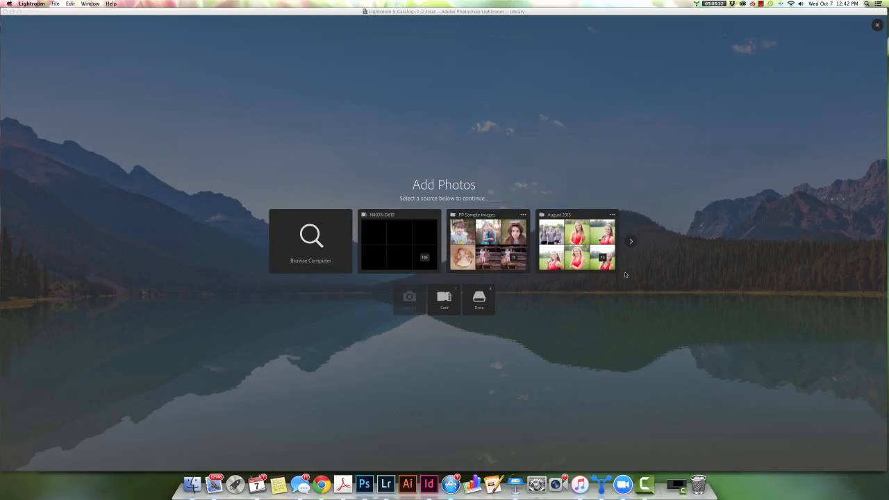
{"action": "left_click", "coordinate": [447, 300]}
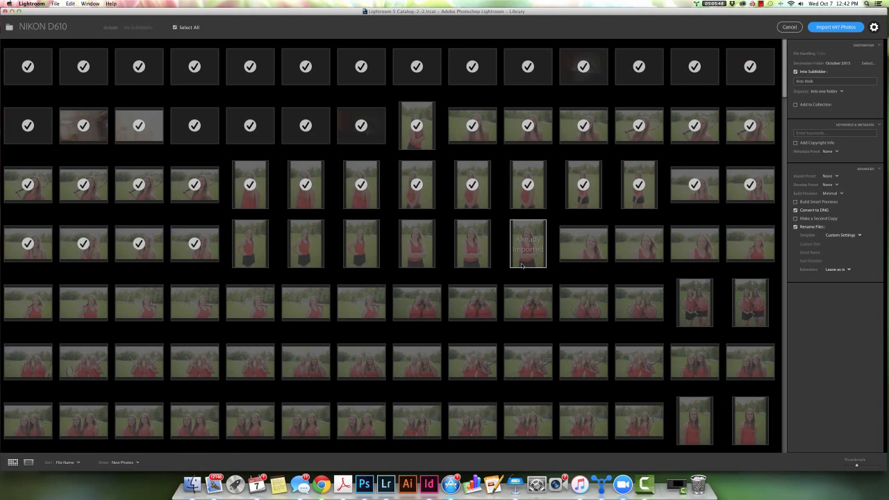
{"action": "left_click", "coordinate": [124, 462]}
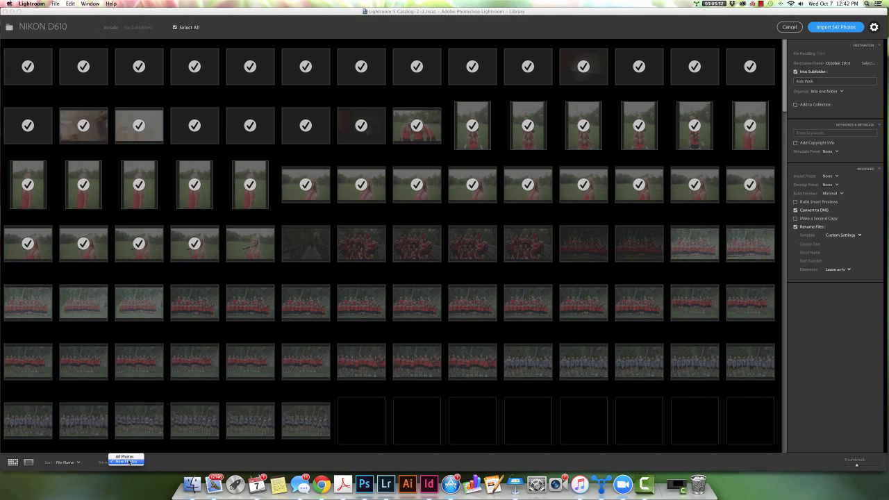
{"action": "left_click", "coordinate": [130, 461]}
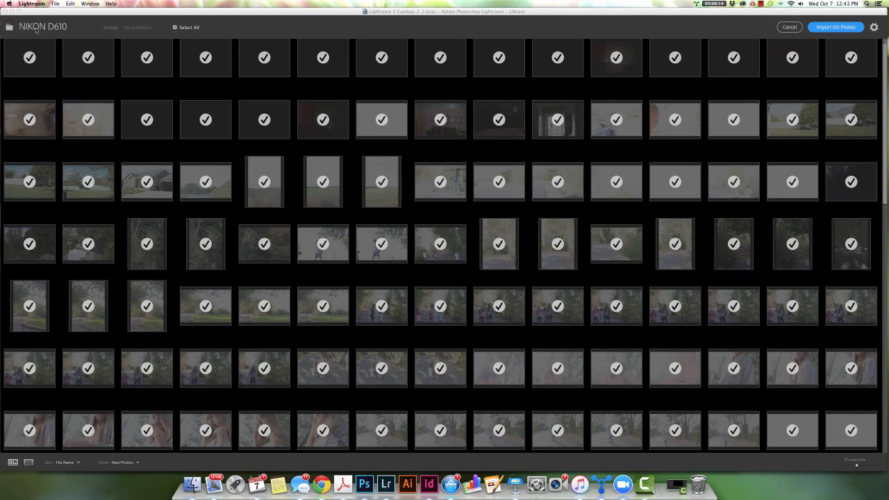
- Expand the import source list, look into the Videos location, and return to the NIKON D610 as source
{"action": "left_click", "coordinate": [35, 26]}
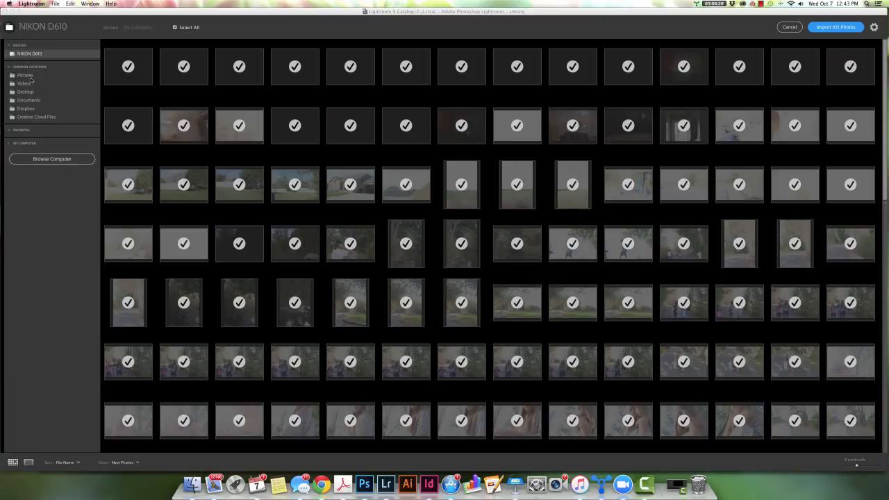
{"action": "left_click", "coordinate": [30, 79]}
{"action": "left_click", "coordinate": [29, 84]}
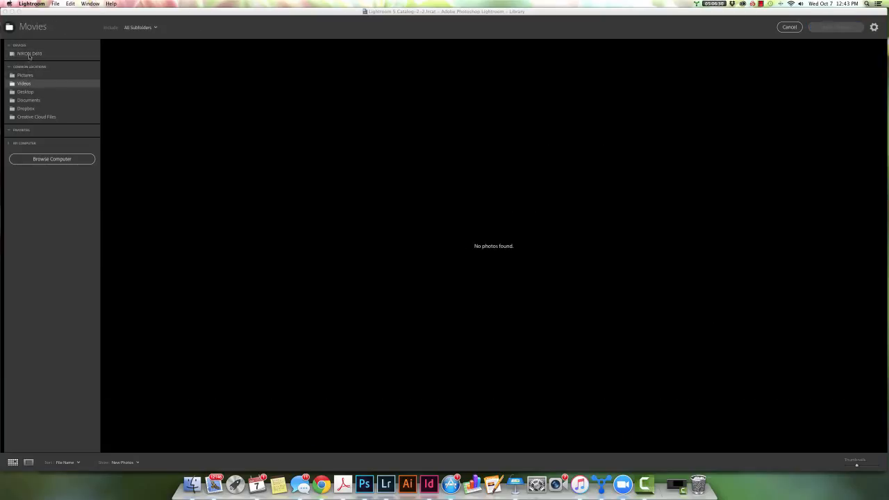
{"action": "left_click", "coordinate": [29, 54]}
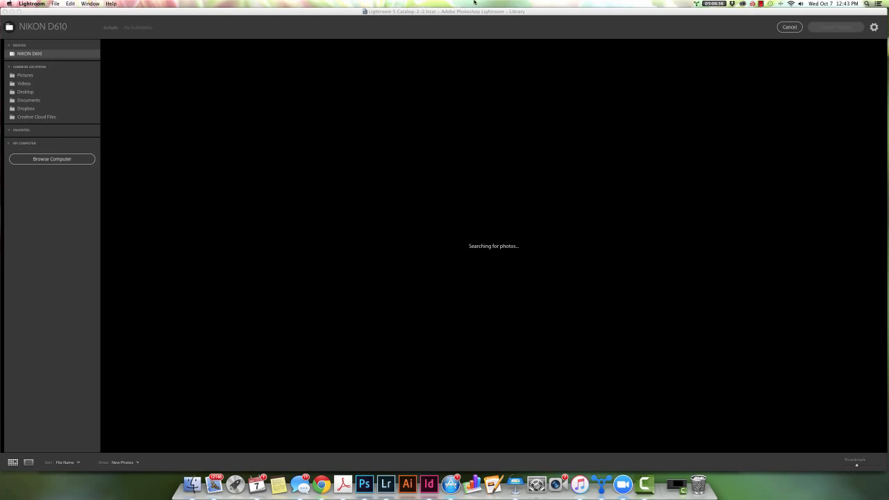
- Show the import settings for the NIKON D610 photos
{"action": "left_click", "coordinate": [874, 27]}
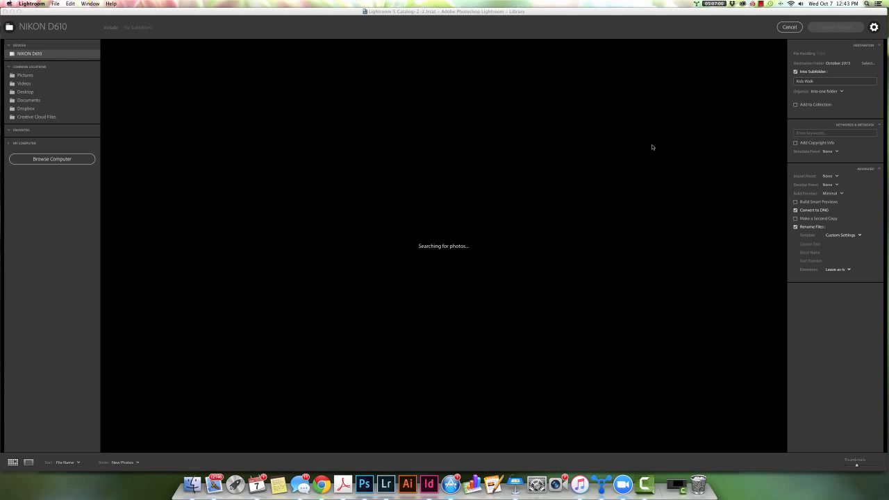
{"action": "left_click", "coordinate": [761, 3]}
{"action": "left_click", "coordinate": [768, 19]}
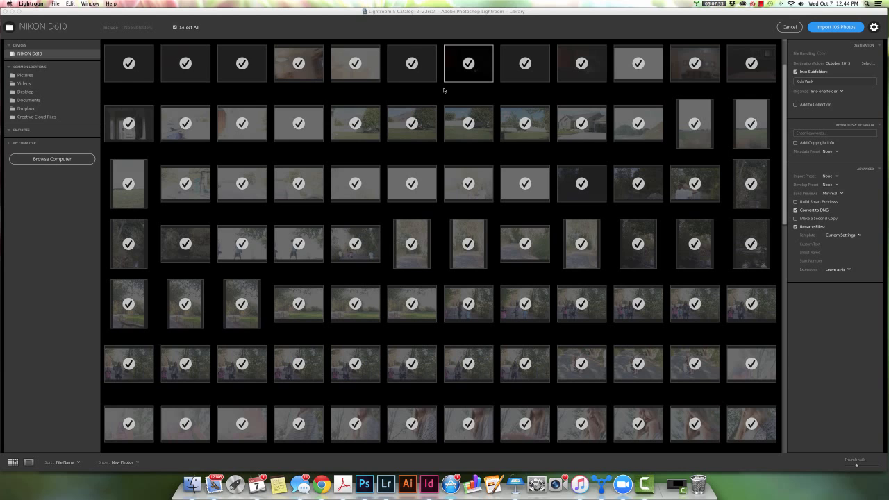
- Uncheck all photos, and check only the first four shots of the children walking on the tree-lined path
{"action": "left_click", "coordinate": [175, 27]}
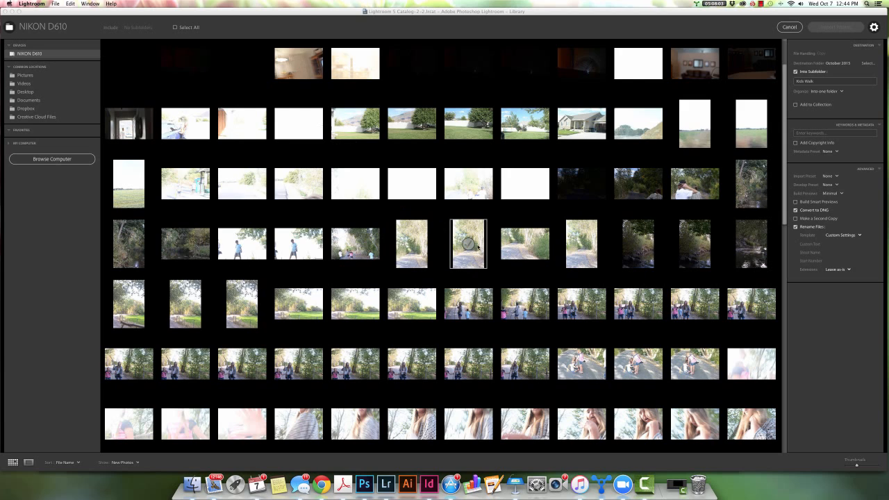
{"action": "left_click", "coordinate": [469, 304]}
{"action": "left_click", "coordinate": [485, 308]}
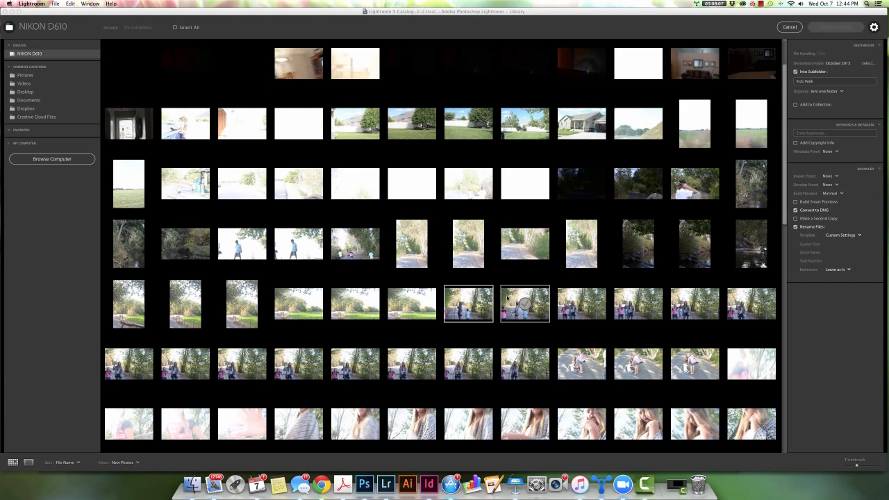
{"action": "left_click", "coordinate": [512, 300]}
{"action": "left_click", "coordinate": [567, 300]}
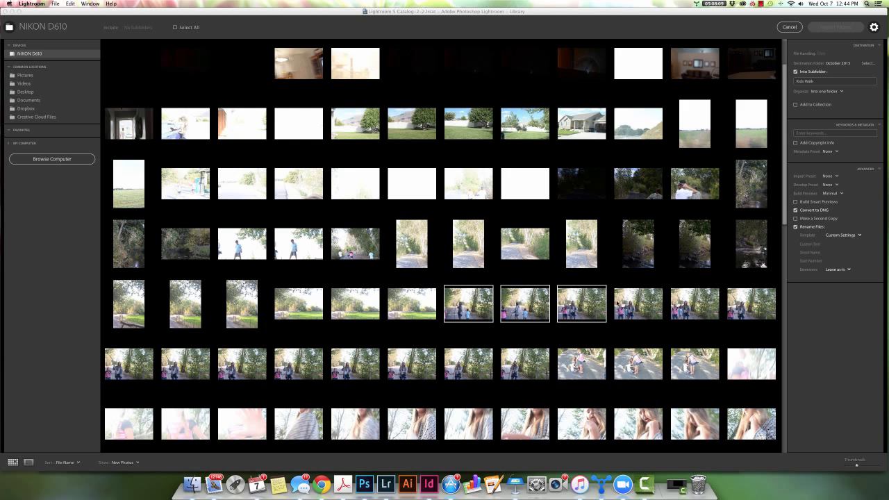
{"action": "left_click", "coordinate": [634, 302]}
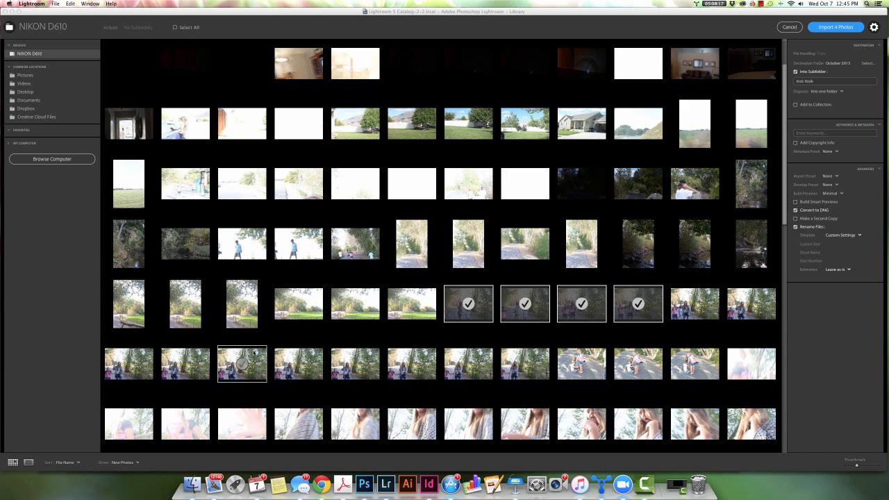
- Check five consecutive photos in the next row, starting with its second photo, for import
{"action": "left_click", "coordinate": [185, 362]}
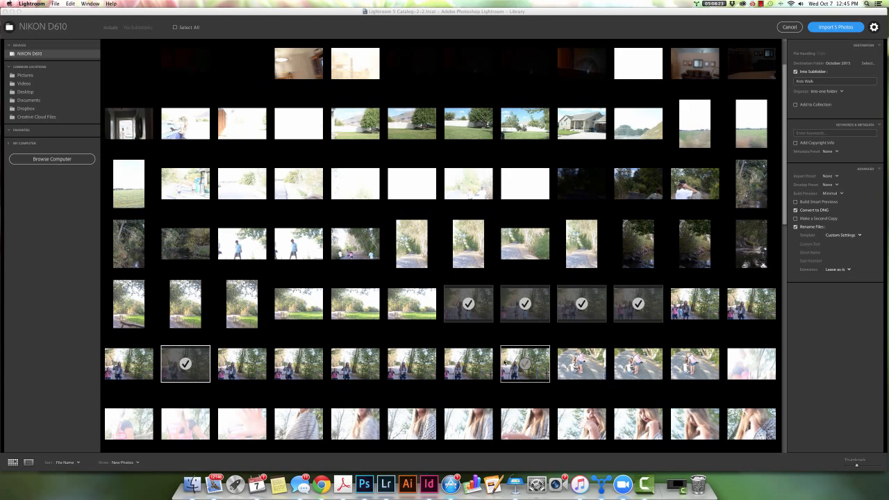
{"action": "left_click", "coordinate": [413, 358], "text": "shift"}
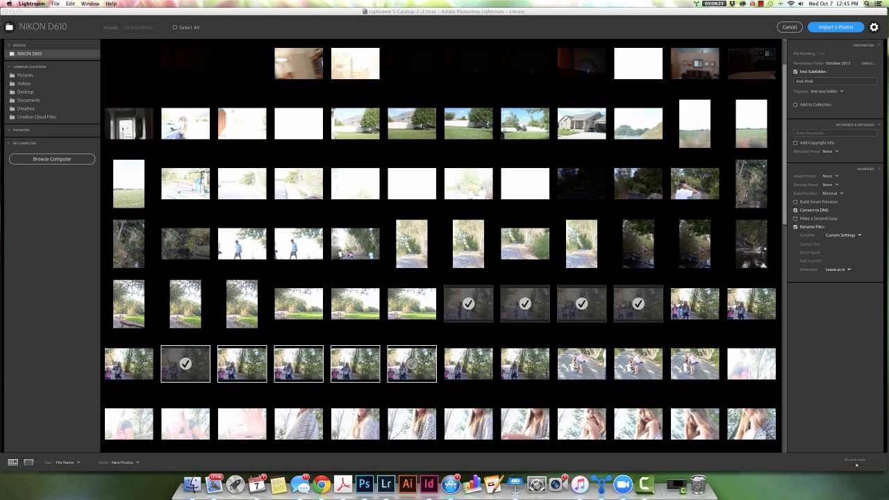
{"action": "left_click", "coordinate": [185, 363]}
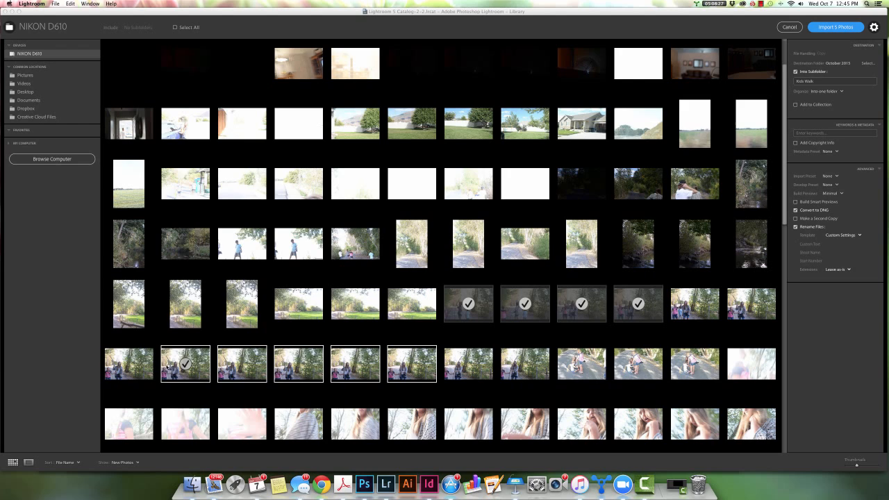
{"action": "left_click", "coordinate": [186, 363]}
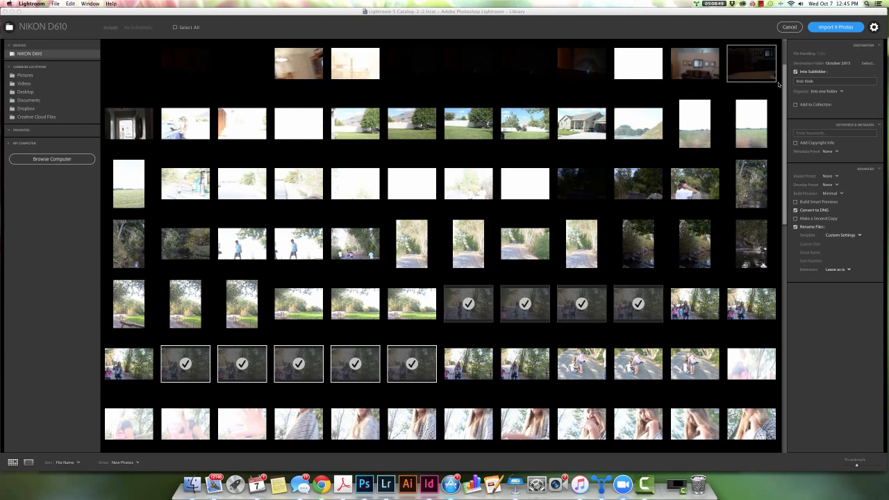
- Collapse the Destination, Keywords & Metadata and Advanced import sections, and reopen only Destination
{"action": "left_click", "coordinate": [880, 46]}
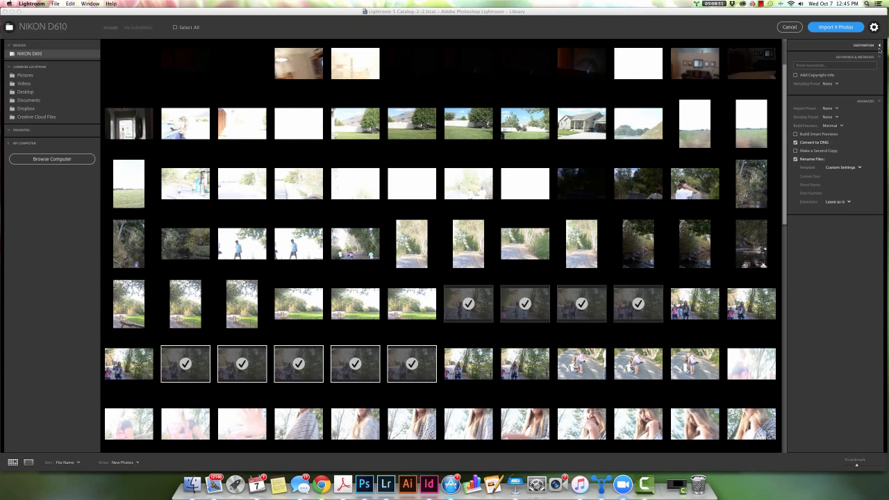
{"action": "left_click", "coordinate": [879, 57]}
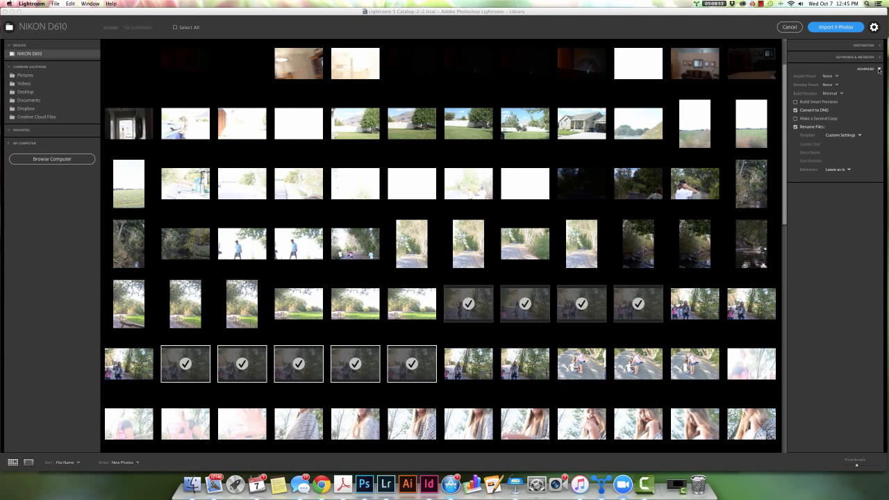
{"action": "left_click", "coordinate": [879, 68]}
{"action": "left_click", "coordinate": [880, 46]}
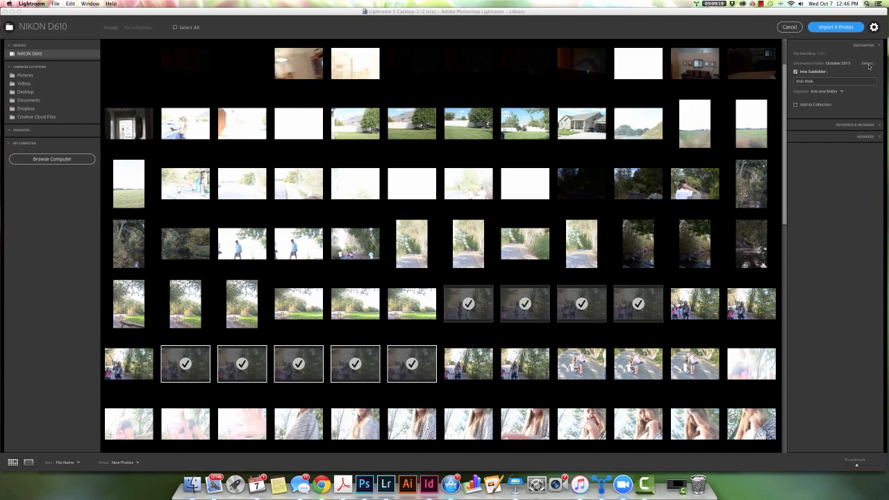
- Review the destination folder chooser, the Into Subfolder option and the Organize setting, keeping October 2015, Kids Walk and Into one folder
{"action": "left_click", "coordinate": [867, 63]}
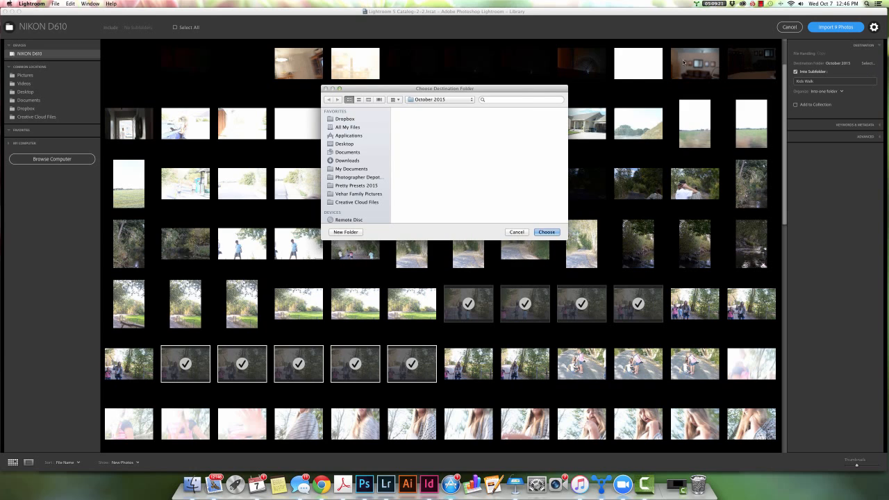
{"action": "left_click", "coordinate": [517, 232]}
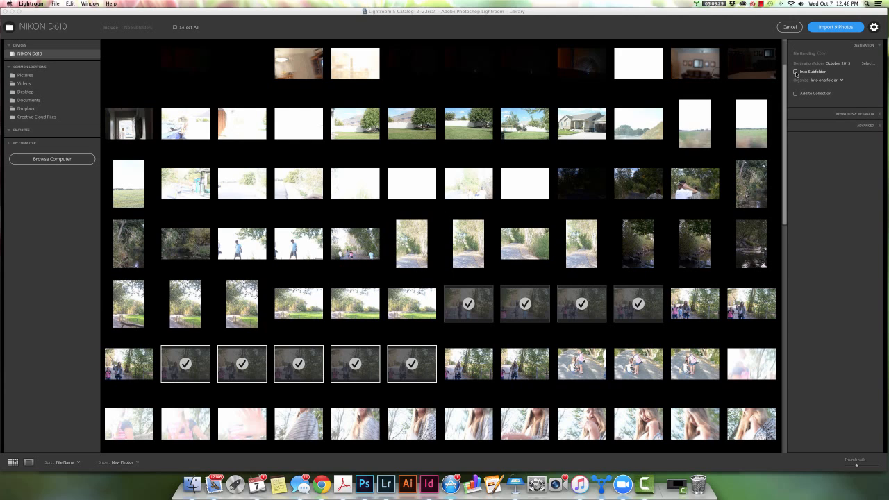
{"action": "left_click", "coordinate": [799, 82]}
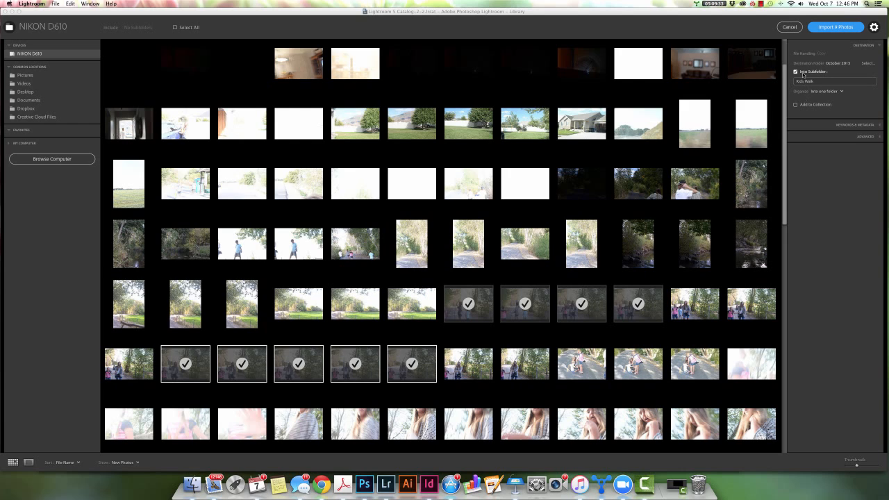
{"action": "left_click", "coordinate": [841, 93]}
{"action": "left_click", "coordinate": [824, 91]}
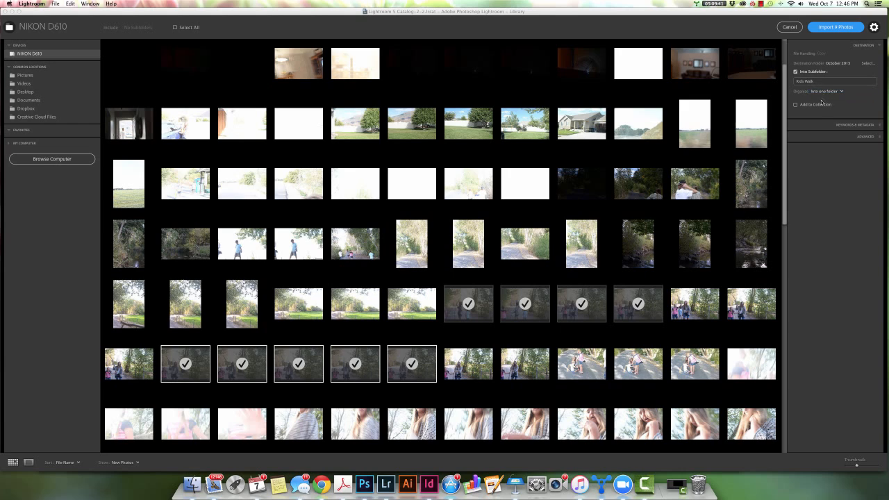
- Expand Keywords & Metadata, enable Add Copyright Info, and enter the © symbol with the photographer's name
{"action": "left_click", "coordinate": [867, 125]}
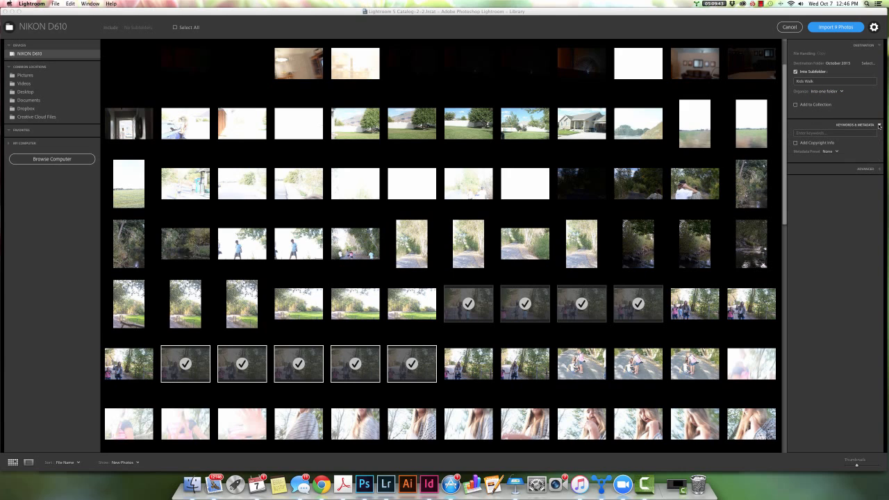
{"action": "left_click", "coordinate": [811, 135]}
{"action": "left_click", "coordinate": [796, 143]}
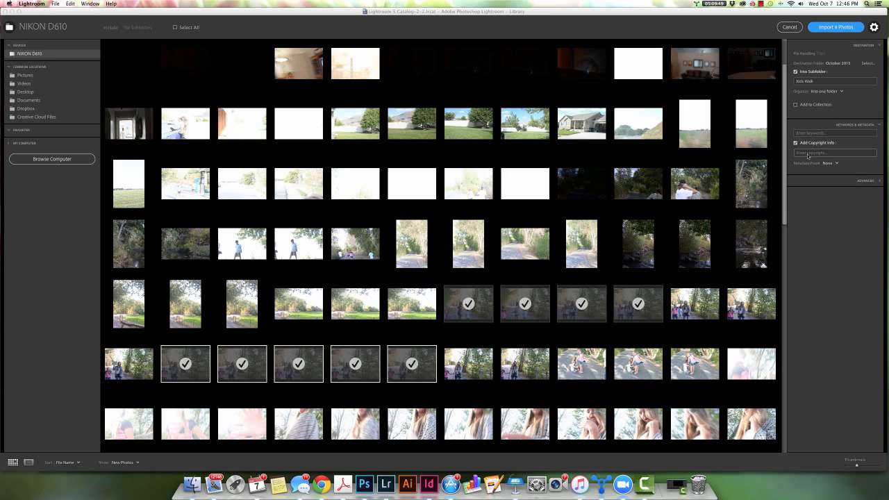
{"action": "left_click", "coordinate": [810, 158]}
{"action": "type", "text": "Gayle Vehar"}
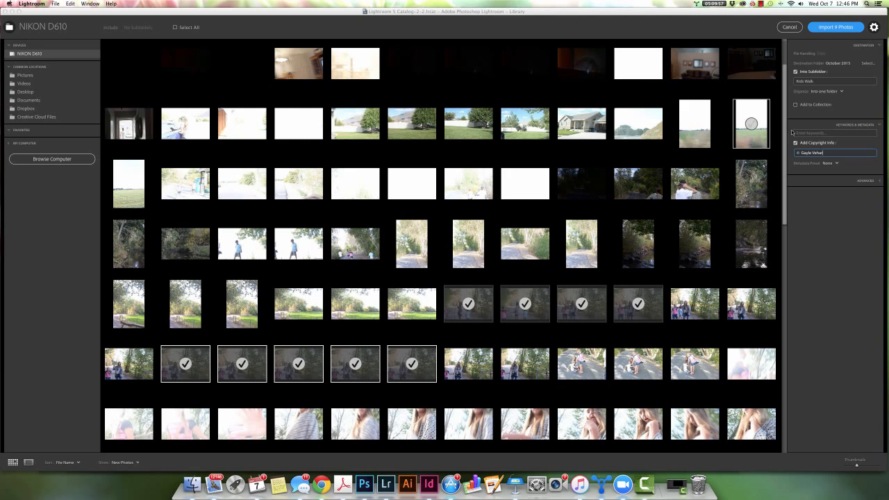
- Expand Advanced, keep the import preset at None and the rename template at Custom Settings, and import the nine checked photos
{"action": "left_click", "coordinate": [879, 182]}
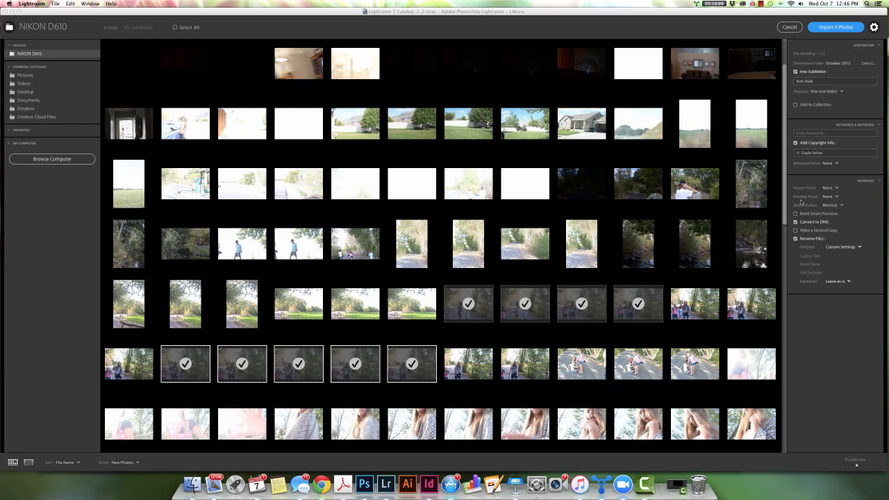
{"action": "left_click", "coordinate": [827, 187]}
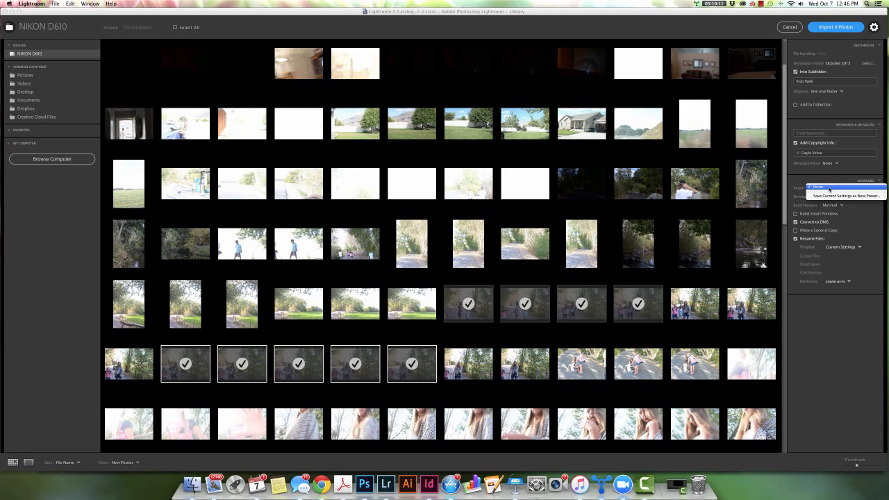
{"action": "left_click", "coordinate": [828, 188]}
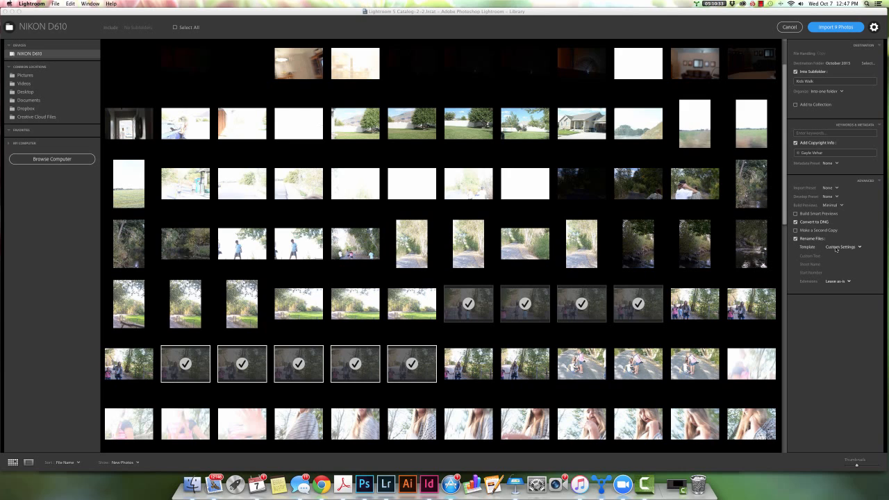
{"action": "left_click", "coordinate": [836, 249]}
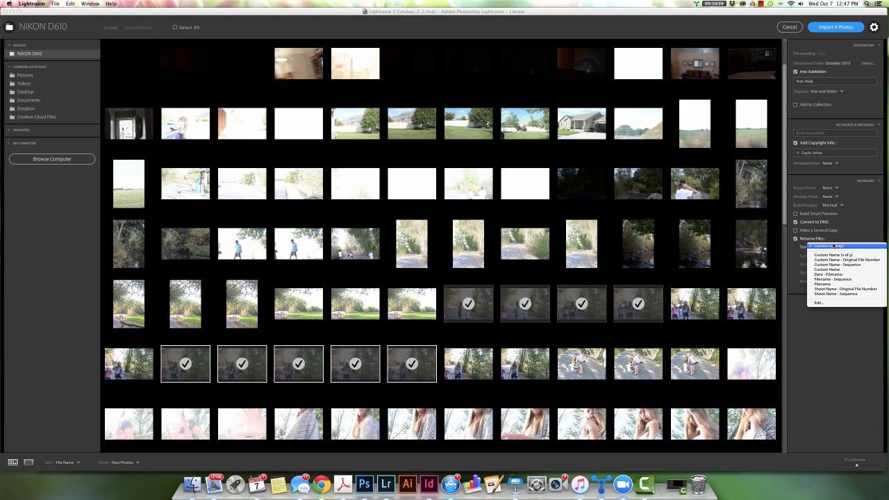
{"action": "left_click", "coordinate": [834, 246]}
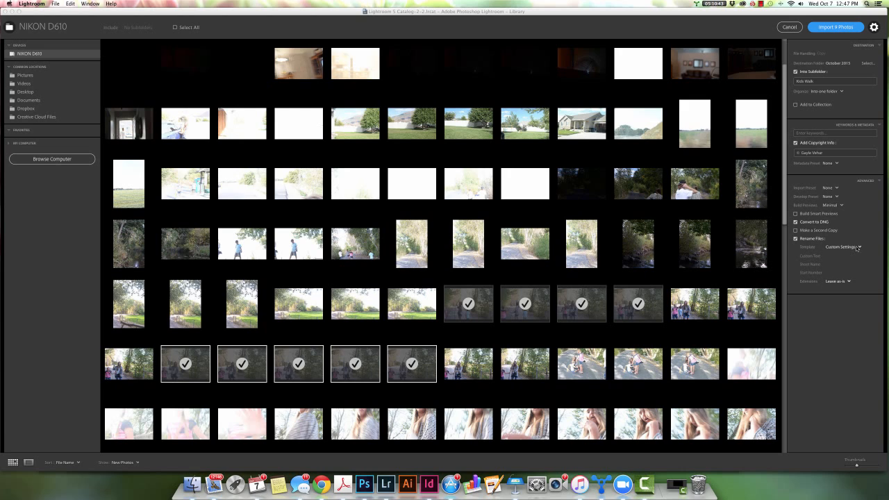
{"action": "left_click", "coordinate": [835, 28]}
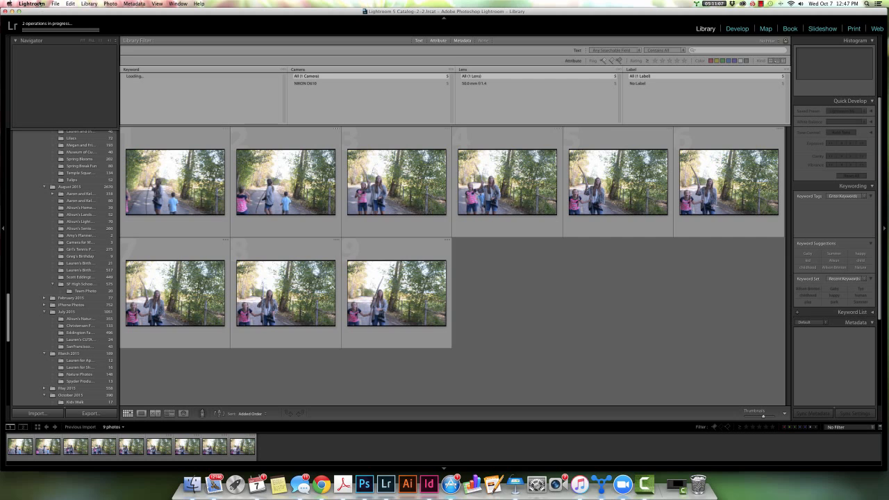
- Open the general preferences to examine the Import Options, including Show "Add Photos" screen, and close them
{"action": "left_click", "coordinate": [39, 6]}
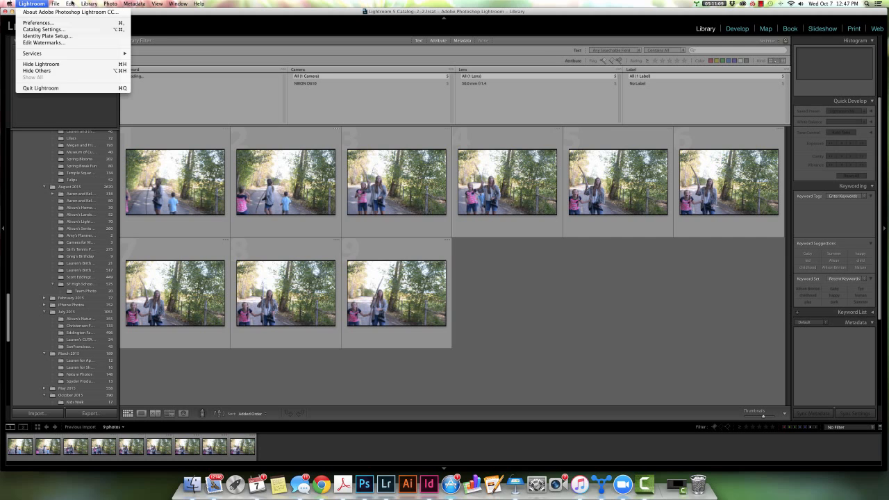
{"action": "left_click", "coordinate": [38, 7]}
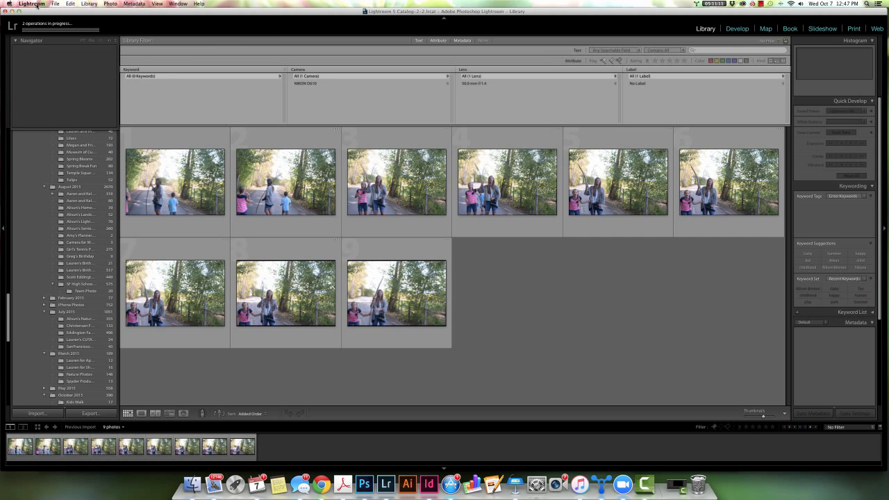
{"action": "left_click", "coordinate": [39, 6]}
{"action": "left_click", "coordinate": [44, 23]}
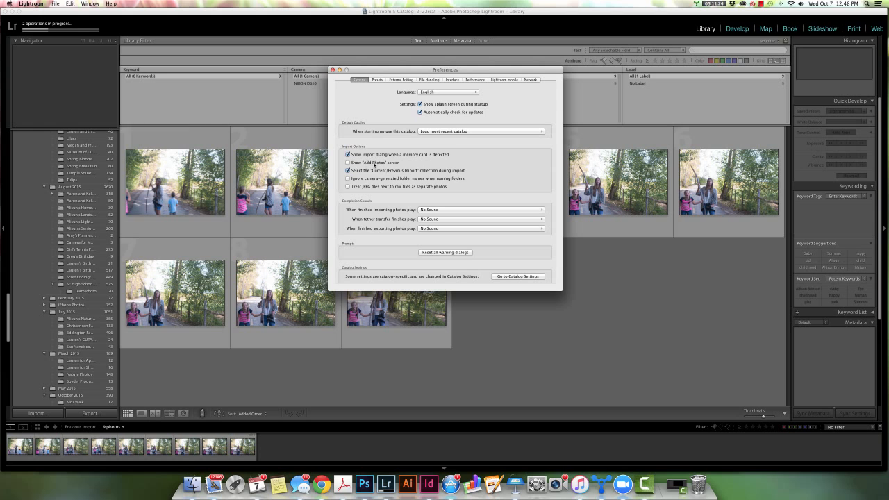
{"action": "left_click", "coordinate": [332, 70]}
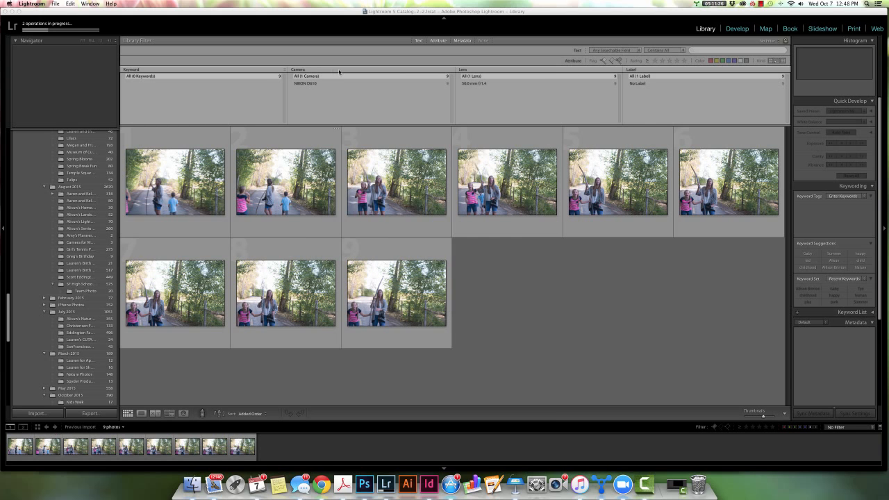